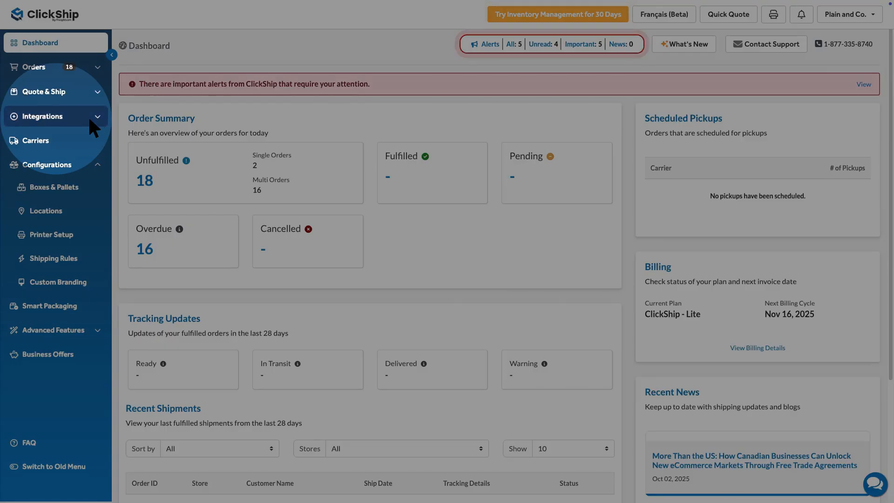
Step: Open the store settings of the plainandco Shopify store from the marketplace integrations
{"action": "left_click", "coordinate": [88, 116]}
{"action": "left_click", "coordinate": [55, 139]}
{"action": "scroll", "coordinate": [506, 263], "scroll_direction": "down", "scroll_amount": 5}
{"action": "scroll", "coordinate": [505, 263], "scroll_direction": "down", "scroll_amount": 3}
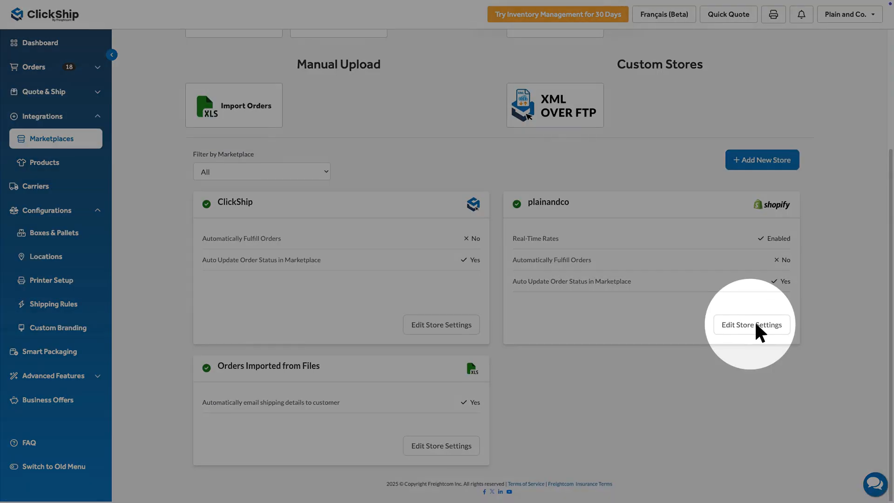
{"action": "left_click", "coordinate": [754, 324]}
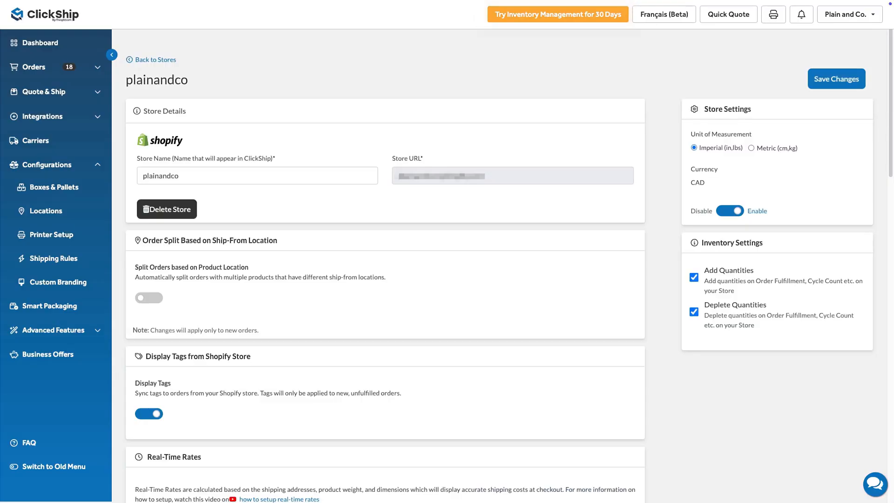
Step: Enable real-time LTL rates for pallets at checkout and set the number of pallet rates to display to 4
{"action": "scroll", "coordinate": [508, 271], "scroll_direction": "down", "scroll_amount": 4}
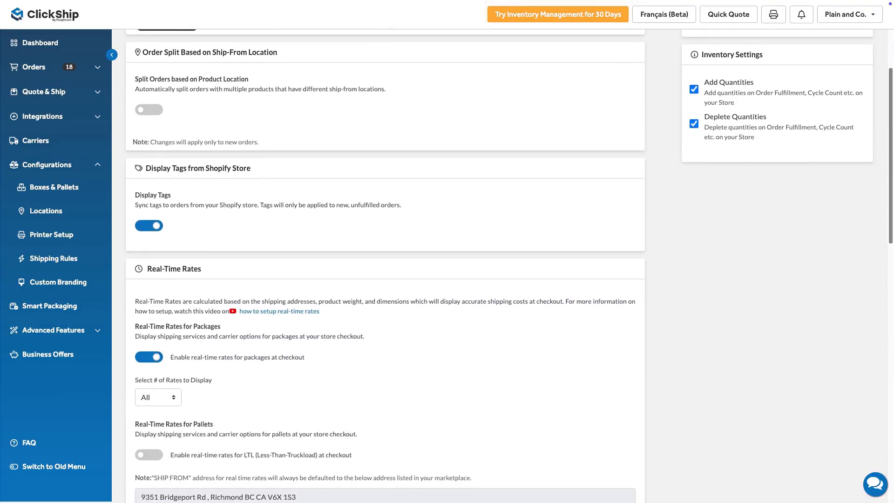
{"action": "scroll", "coordinate": [385, 270], "scroll_direction": "down", "scroll_amount": 3}
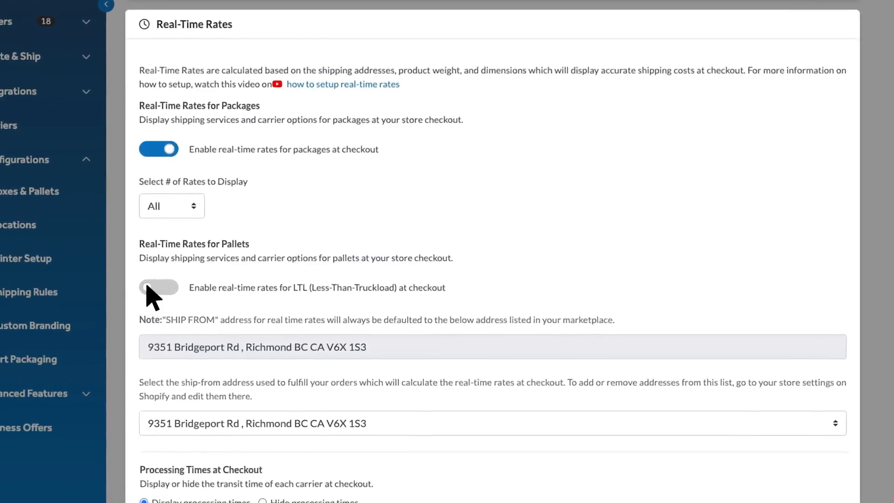
{"action": "left_click", "coordinate": [148, 288]}
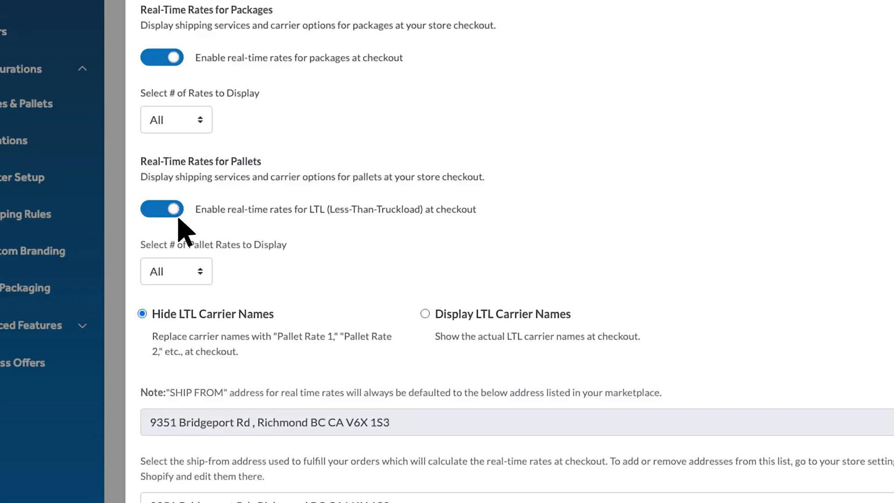
{"action": "left_click", "coordinate": [202, 274]}
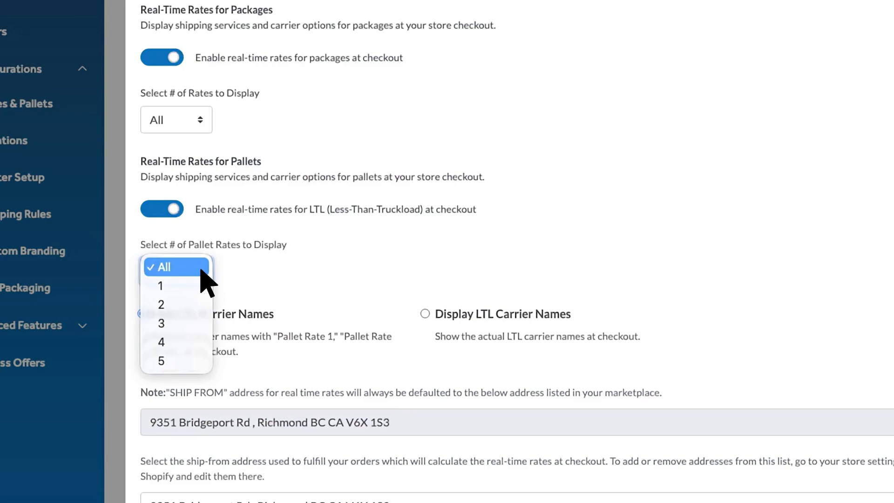
{"action": "left_click", "coordinate": [158, 342]}
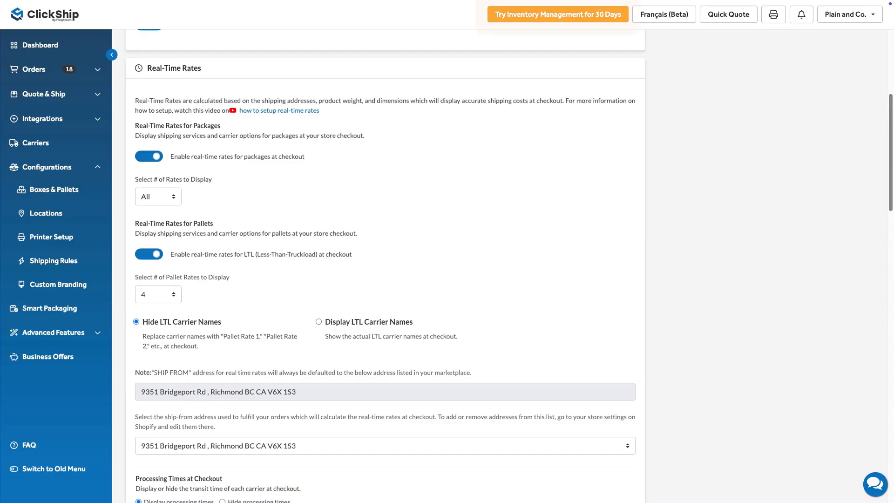
Step: Set the pickup presets to a ready time hour of 11 and a close time hour of 17
{"action": "scroll", "coordinate": [385, 265], "scroll_direction": "down", "scroll_amount": 9}
{"action": "scroll", "coordinate": [385, 265], "scroll_direction": "down", "scroll_amount": 2}
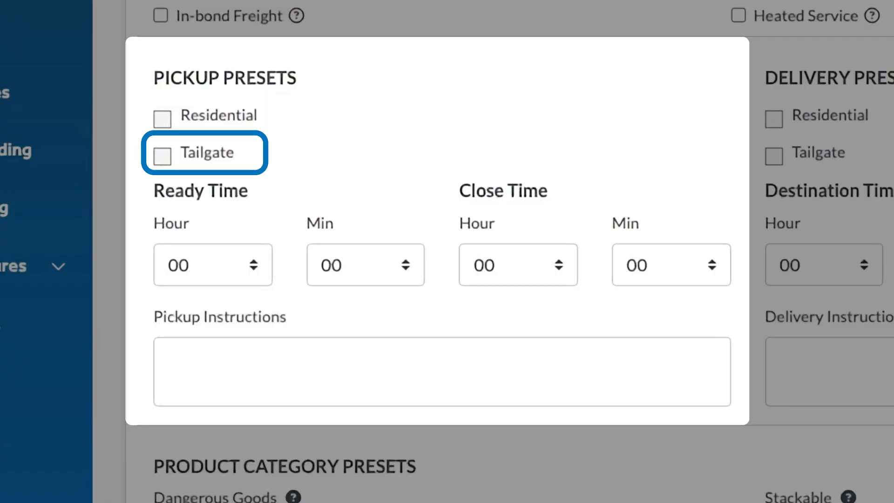
{"action": "left_click", "coordinate": [256, 275]}
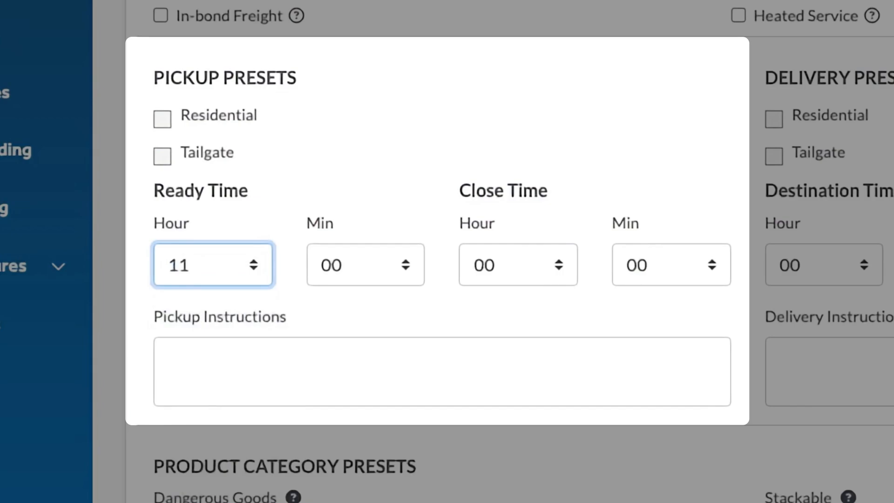
{"action": "left_click", "coordinate": [557, 260]}
{"action": "scroll", "coordinate": [559, 270], "scroll_direction": "down", "scroll_amount": 5}
{"action": "scroll", "coordinate": [563, 292], "scroll_direction": "down", "scroll_amount": 2}
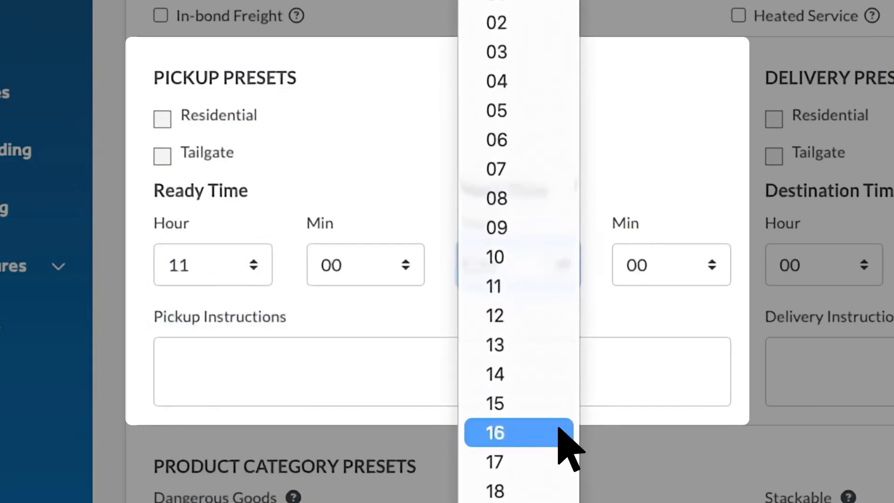
{"action": "left_click", "coordinate": [561, 462]}
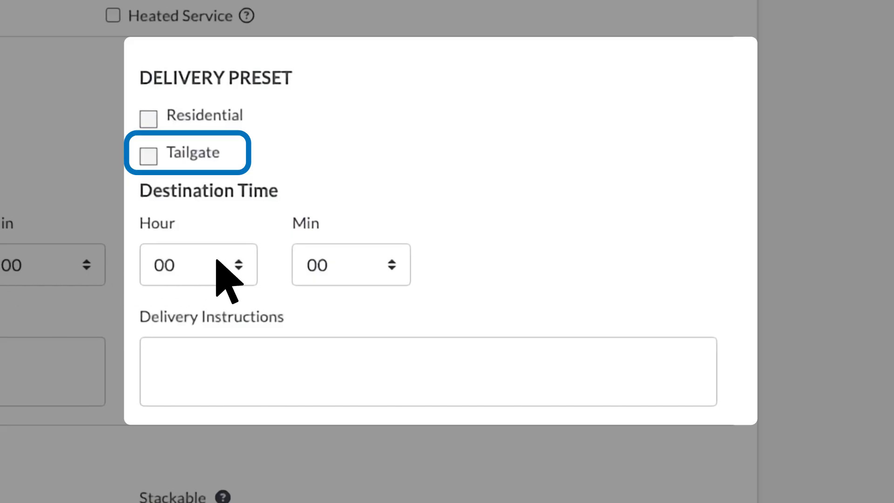
Step: Choose the destination time's hour and minutes in the delivery preset
{"action": "left_click", "coordinate": [235, 261]}
{"action": "left_click", "coordinate": [233, 501]}
{"action": "left_click", "coordinate": [391, 264]}
{"action": "left_click", "coordinate": [391, 501]}
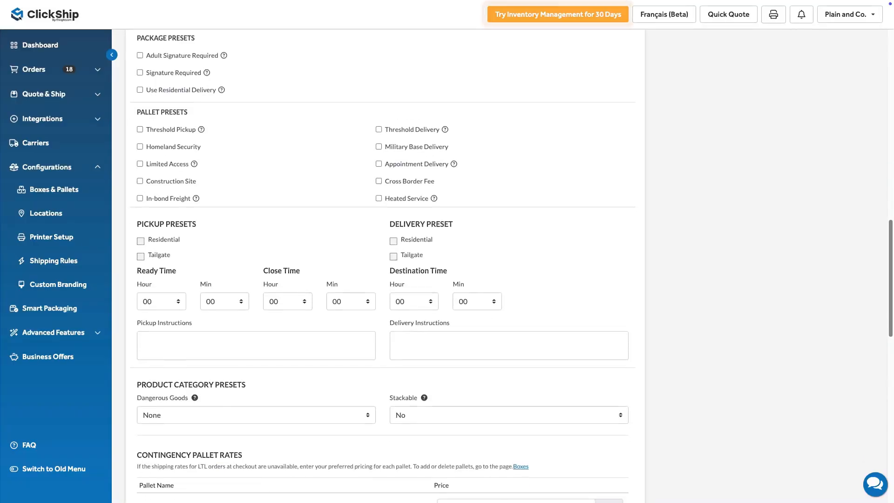
Step: Set the contingency rate for the Weight Bench pallet to 50 CAD
{"action": "scroll", "coordinate": [384, 266], "scroll_direction": "down", "scroll_amount": 6}
{"action": "scroll", "coordinate": [385, 265], "scroll_direction": "down", "scroll_amount": 1}
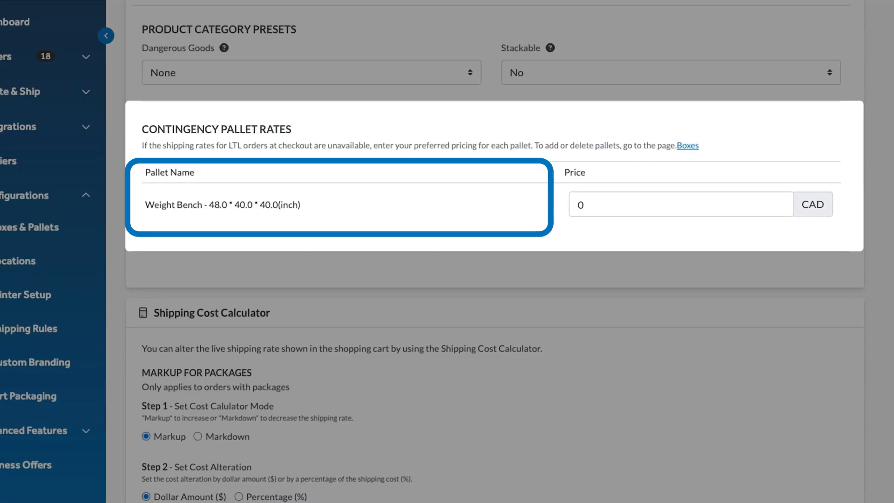
{"action": "type", "text": "50"}
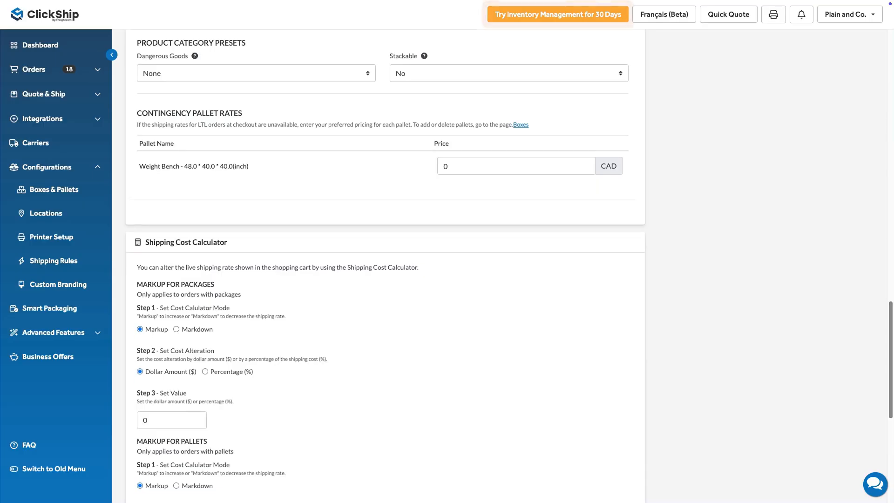
Step: Set the shipping cost markup for packages to a percentage of 10
{"action": "scroll", "coordinate": [384, 248], "scroll_direction": "down", "scroll_amount": 1}
{"action": "scroll", "coordinate": [385, 248], "scroll_direction": "down", "scroll_amount": 4}
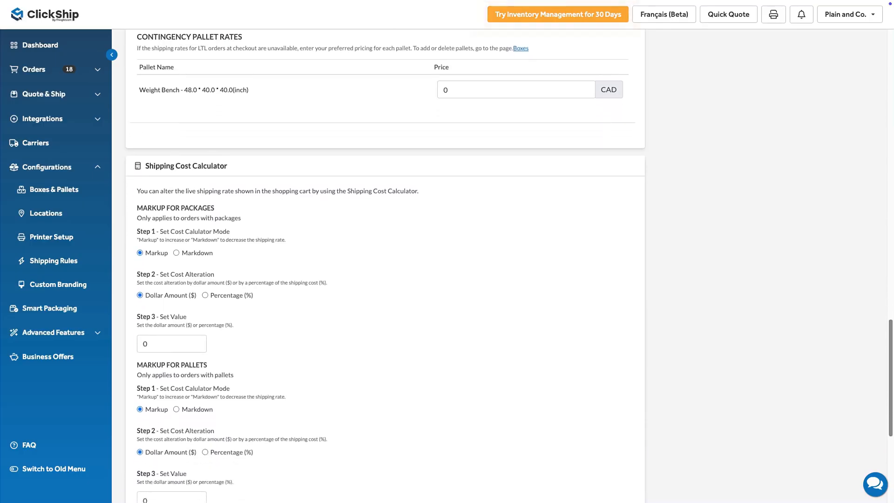
{"action": "scroll", "coordinate": [385, 248], "scroll_direction": "down", "scroll_amount": 1}
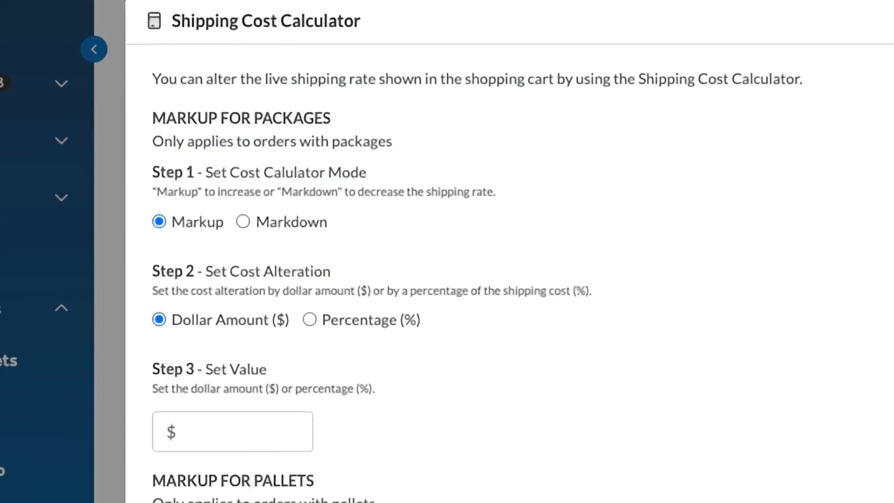
{"action": "left_click", "coordinate": [310, 320]}
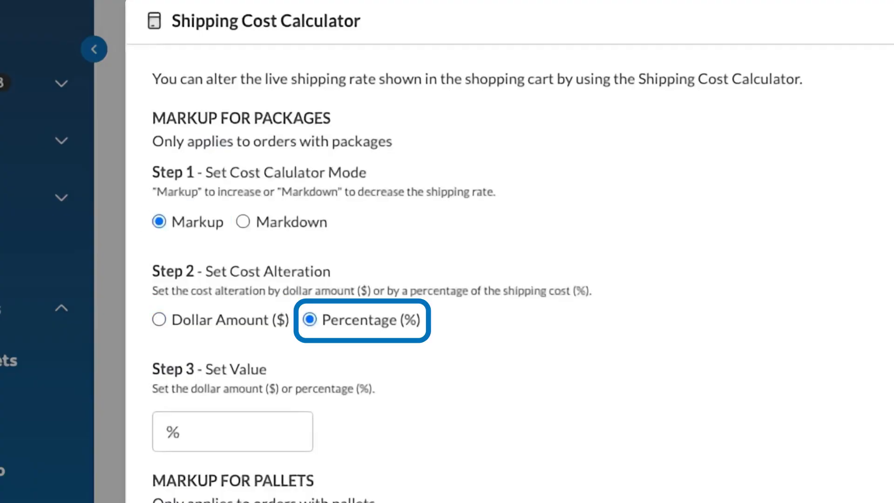
{"action": "left_click", "coordinate": [232, 432]}
{"action": "type", "text": "10"}
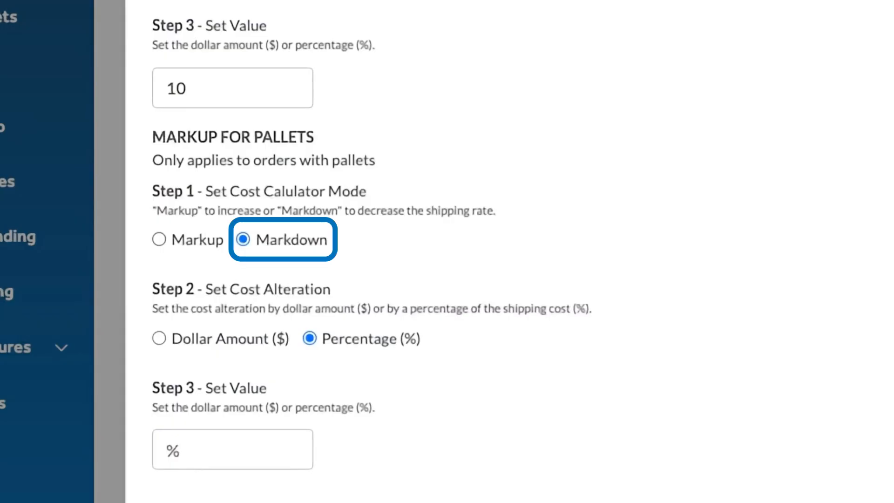
Step: Set the pallet markdown to a dollar amount of 20 and save the store settings
{"action": "left_click", "coordinate": [159, 339]}
{"action": "type", "text": "20"}
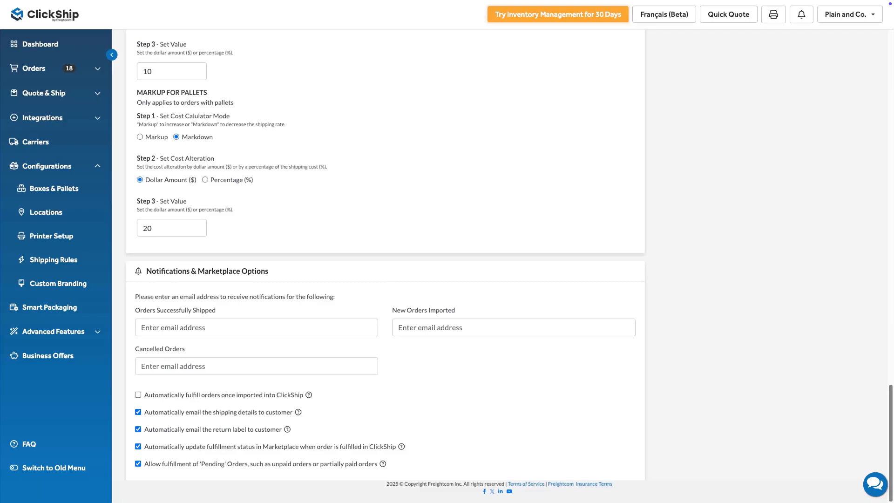
{"action": "scroll", "coordinate": [385, 266], "scroll_direction": "up", "scroll_amount": 20}
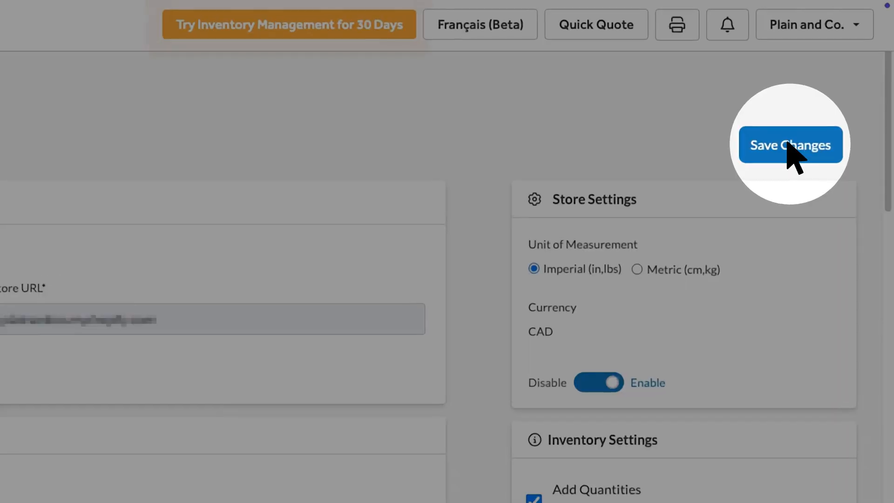
{"action": "left_click", "coordinate": [838, 83]}
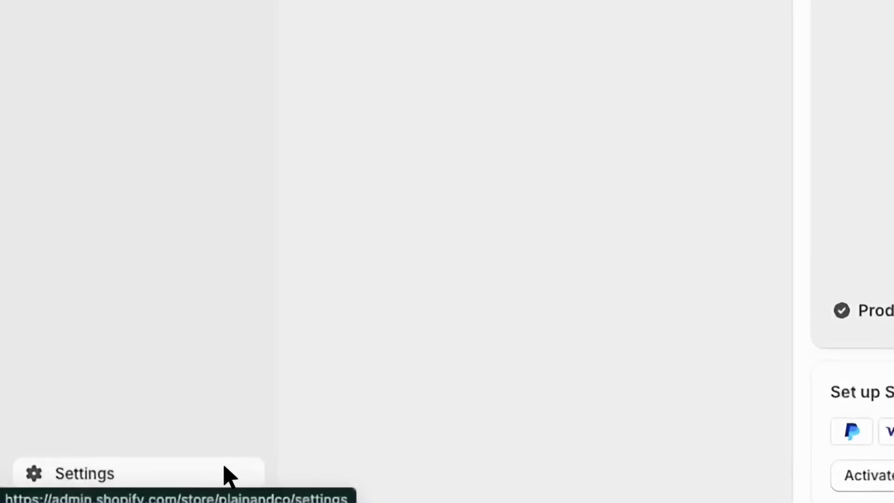
Step: Open the general shipping rates profile in Shopify's shipping and delivery settings and review its shipping zones
{"action": "left_click", "coordinate": [90, 491]}
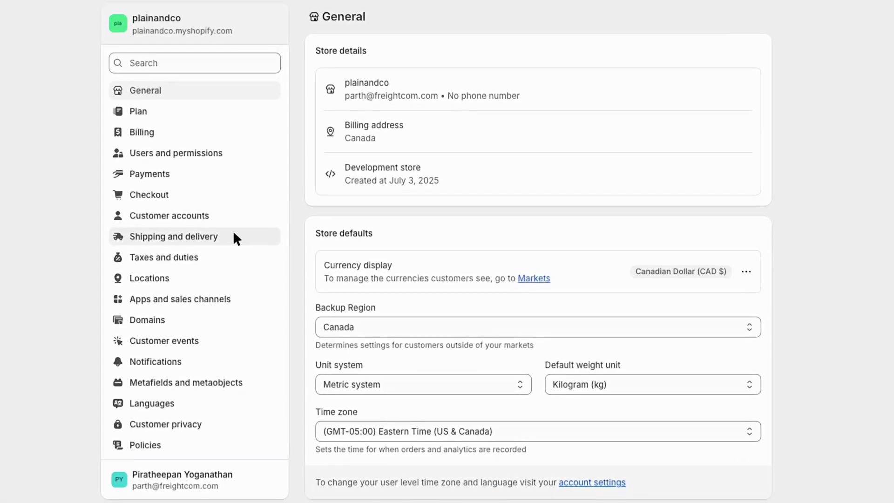
{"action": "left_click", "coordinate": [298, 205]}
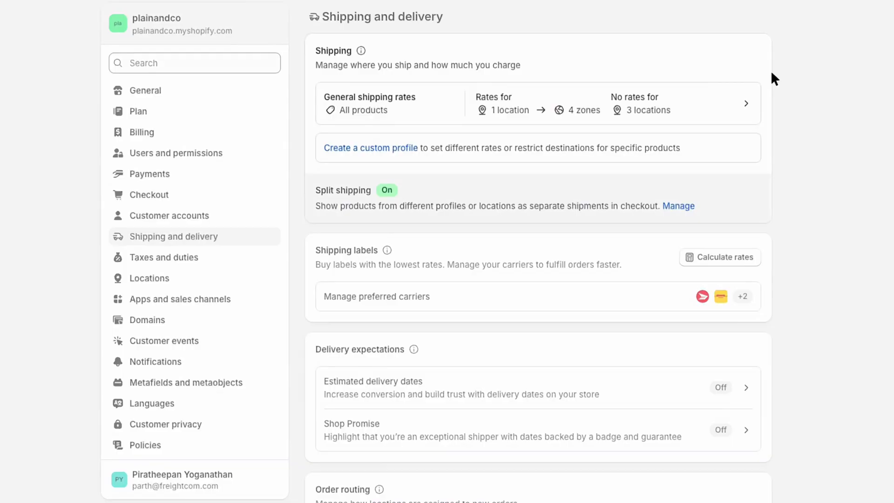
{"action": "left_click", "coordinate": [728, 95]}
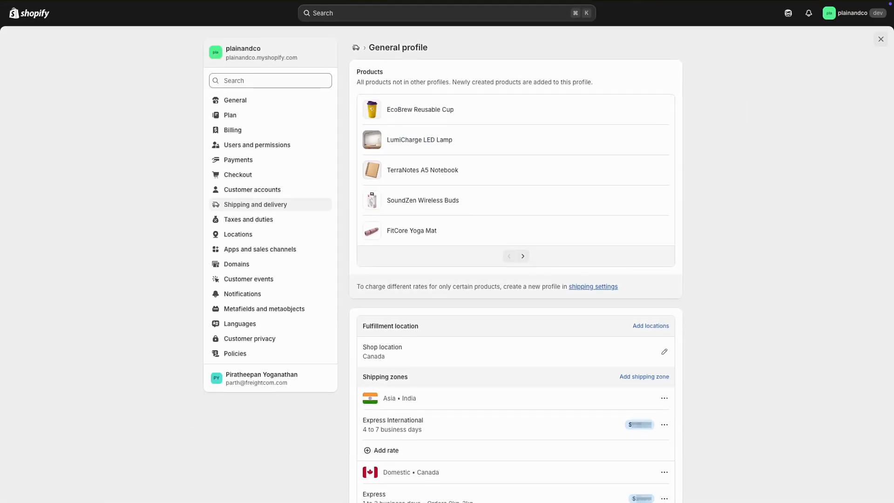
{"action": "scroll", "coordinate": [516, 280], "scroll_direction": "down", "scroll_amount": 10}
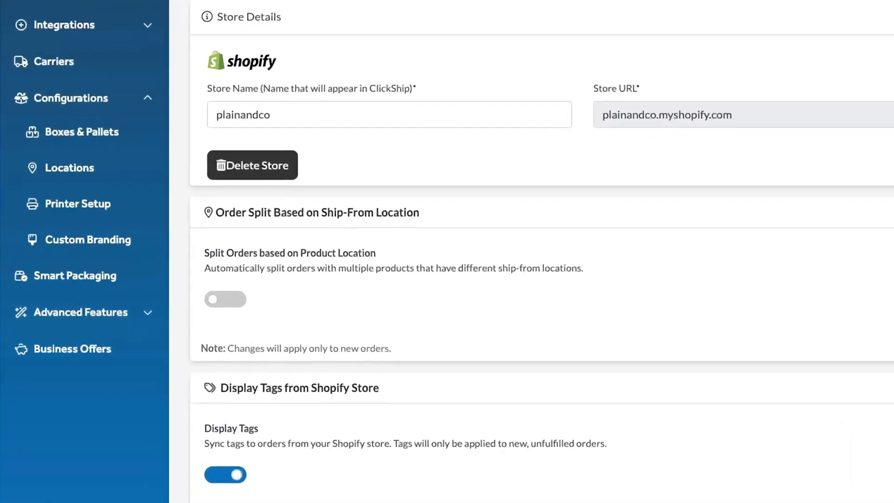
Step: Start a Smart Packaging real-time rate test in ClickShip for the plainandco store
{"action": "left_click", "coordinate": [74, 278]}
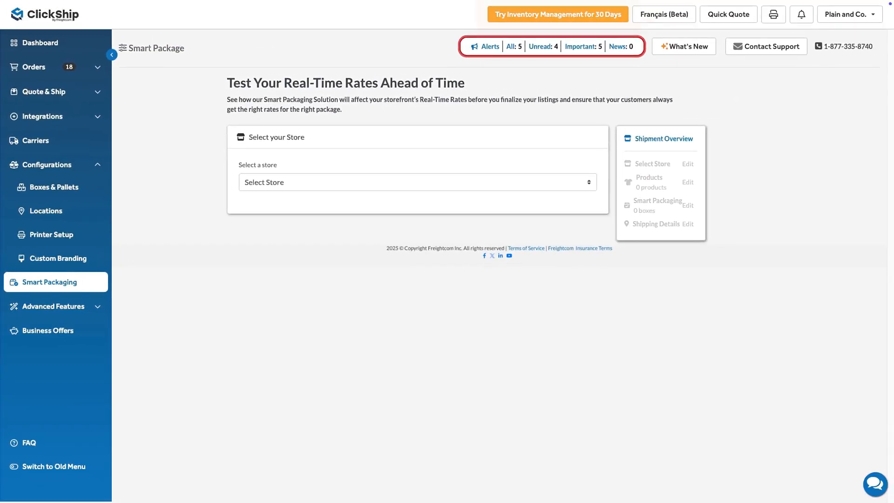
{"action": "left_click", "coordinate": [588, 182]}
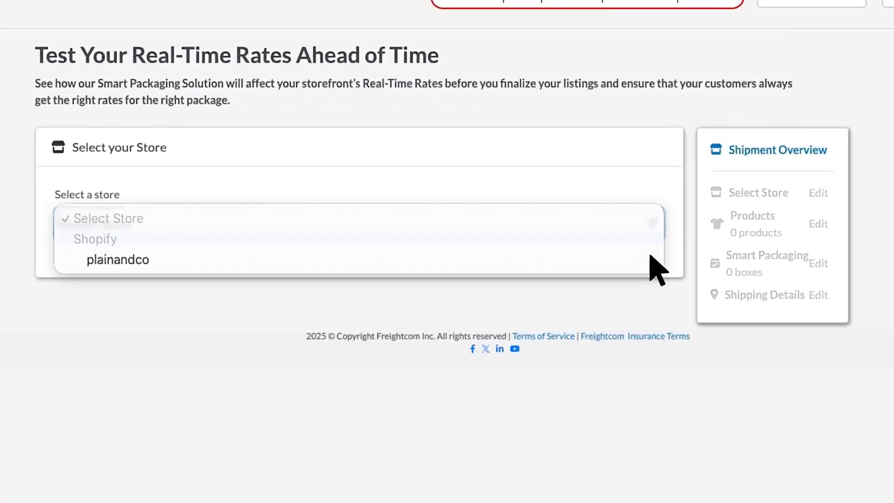
{"action": "left_click", "coordinate": [652, 259]}
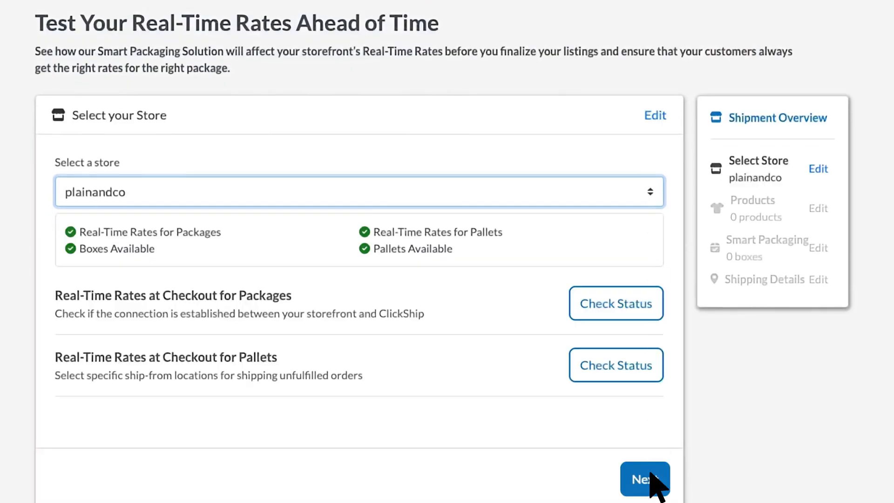
{"action": "left_click", "coordinate": [650, 472]}
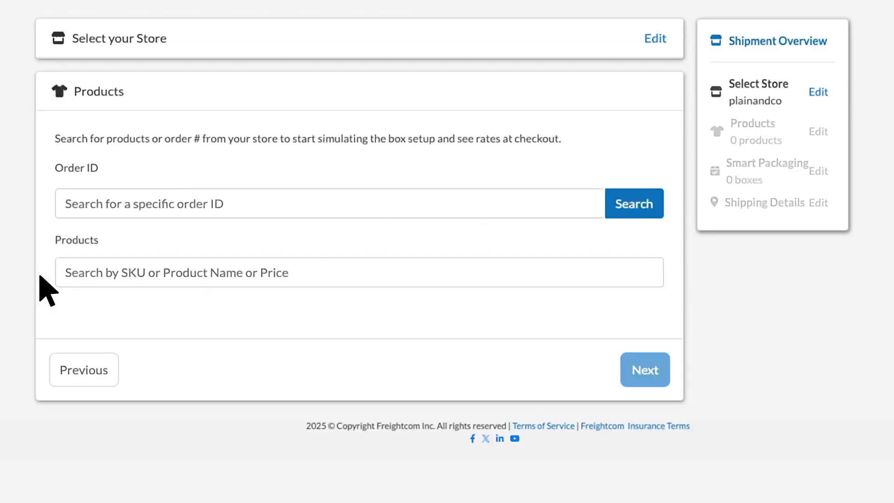
Step: Find the Weight Bench product with the search term "weight", add it to the test and continue to packaging
{"action": "left_click", "coordinate": [66, 275]}
{"action": "type", "text": "weight"}
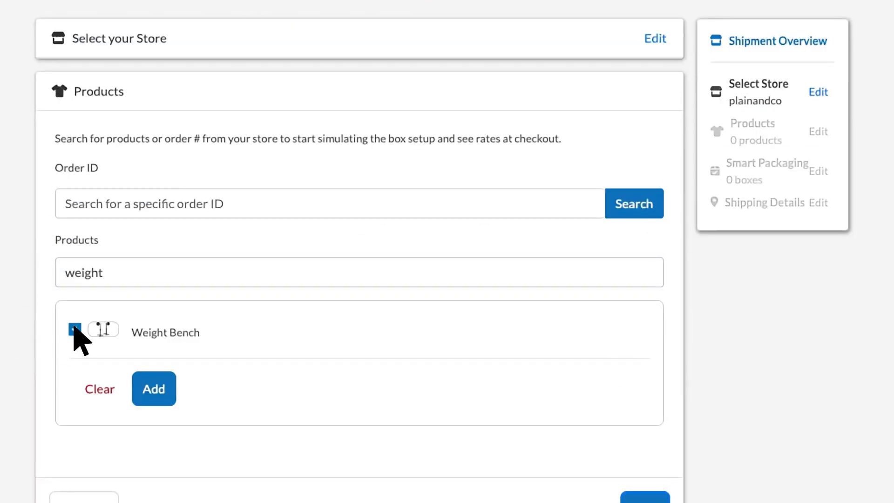
{"action": "left_click", "coordinate": [154, 388]}
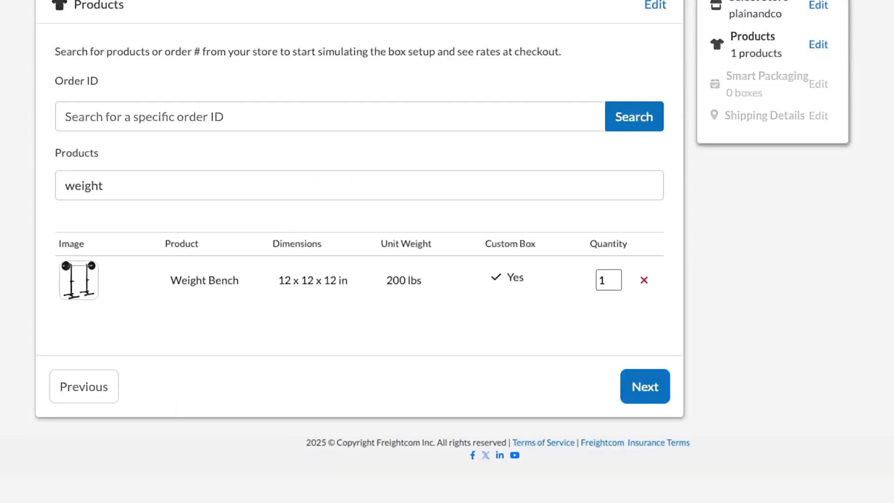
{"action": "left_click", "coordinate": [645, 386]}
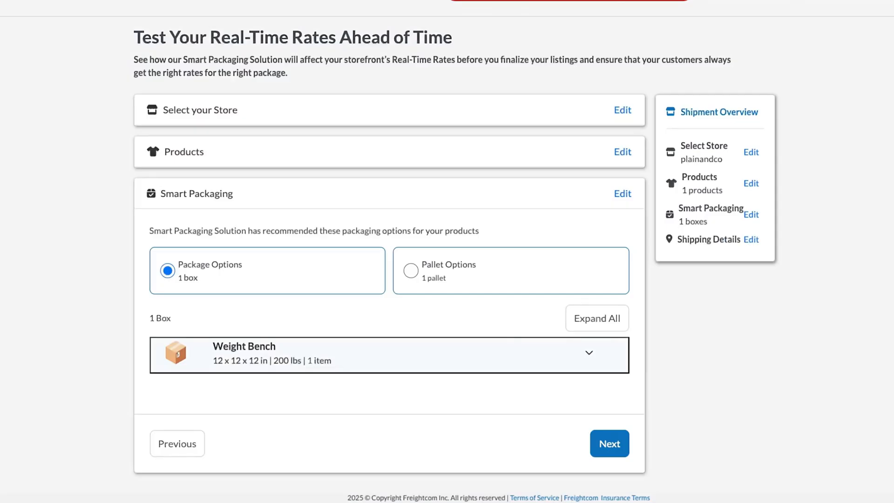
Step: Choose the pallet option for the shipment and continue to the shipping details
{"action": "left_click", "coordinate": [412, 272]}
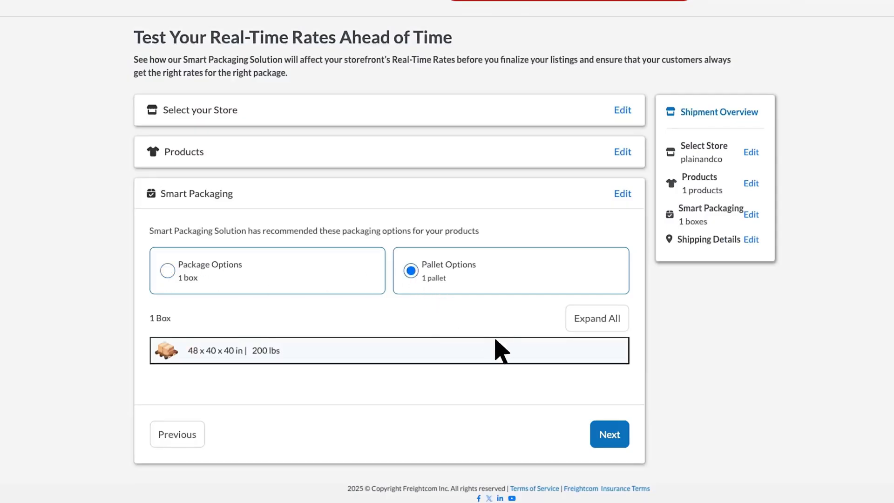
{"action": "left_click", "coordinate": [610, 435]}
{"action": "scroll", "coordinate": [661, 140], "scroll_direction": "down", "scroll_amount": 6}
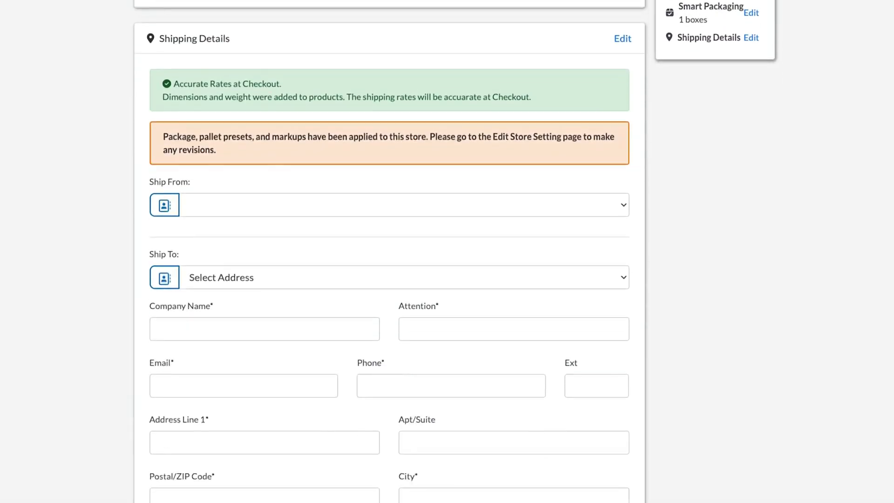
Step: Select Toronto Warehouse as the ship-from and Speedwagon Foundation as the ship-to address, and view the checkout shipping rates
{"action": "left_click", "coordinate": [610, 41]}
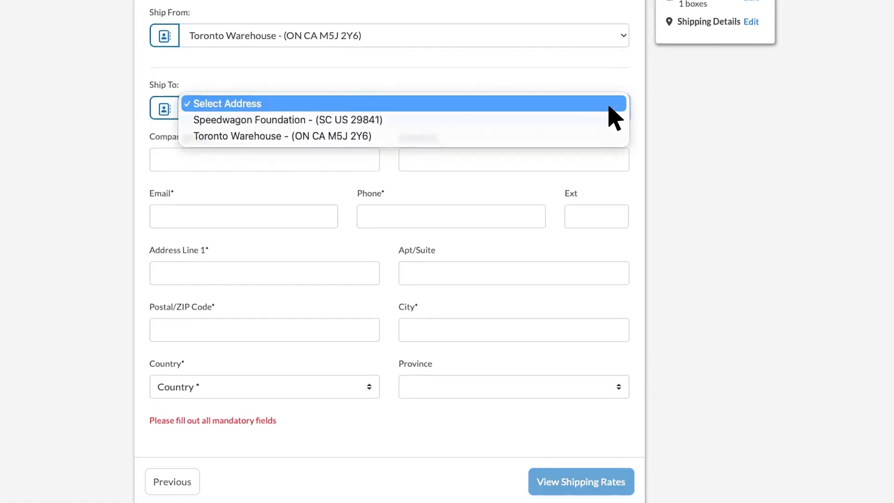
{"action": "left_click", "coordinate": [609, 122]}
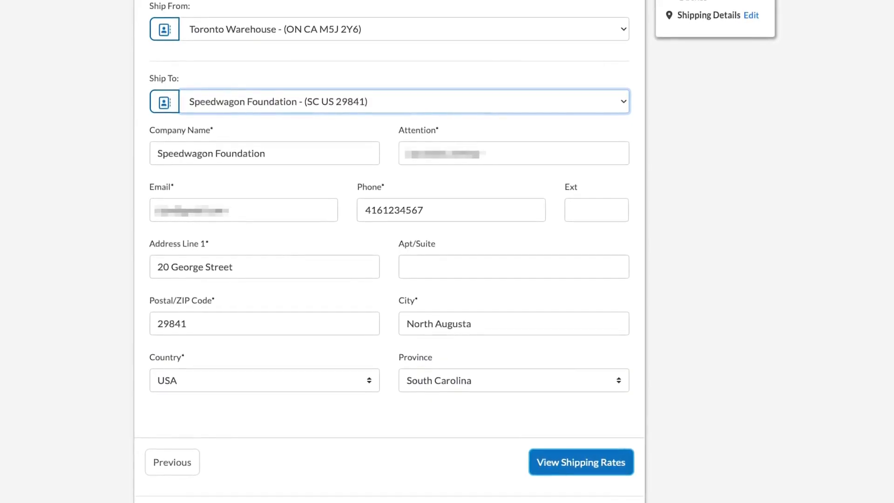
{"action": "left_click", "coordinate": [582, 463]}
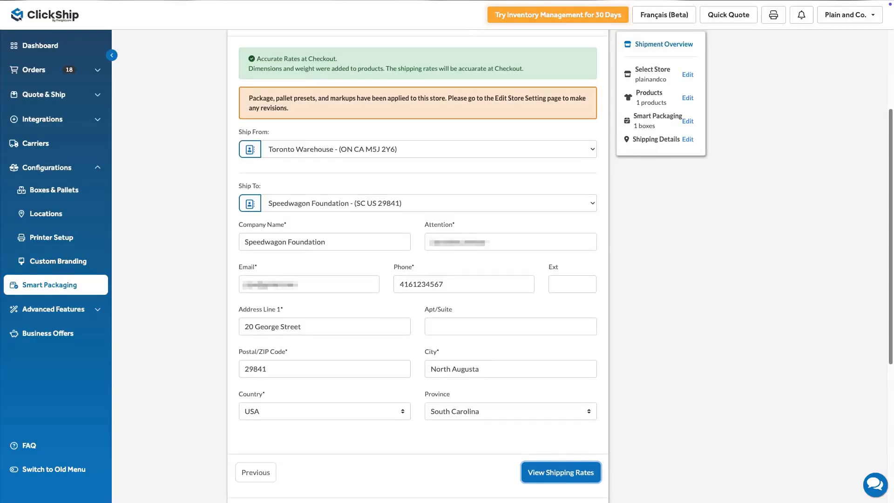
{"action": "scroll", "coordinate": [418, 265], "scroll_direction": "down", "scroll_amount": 6}
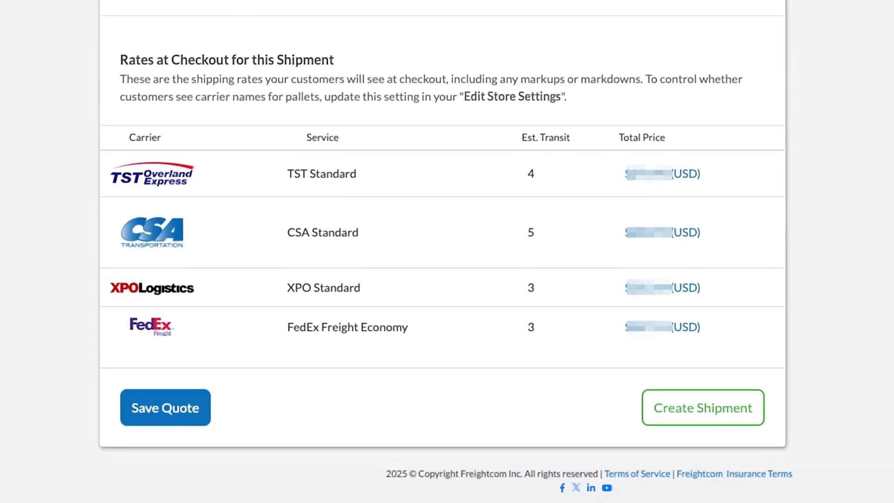